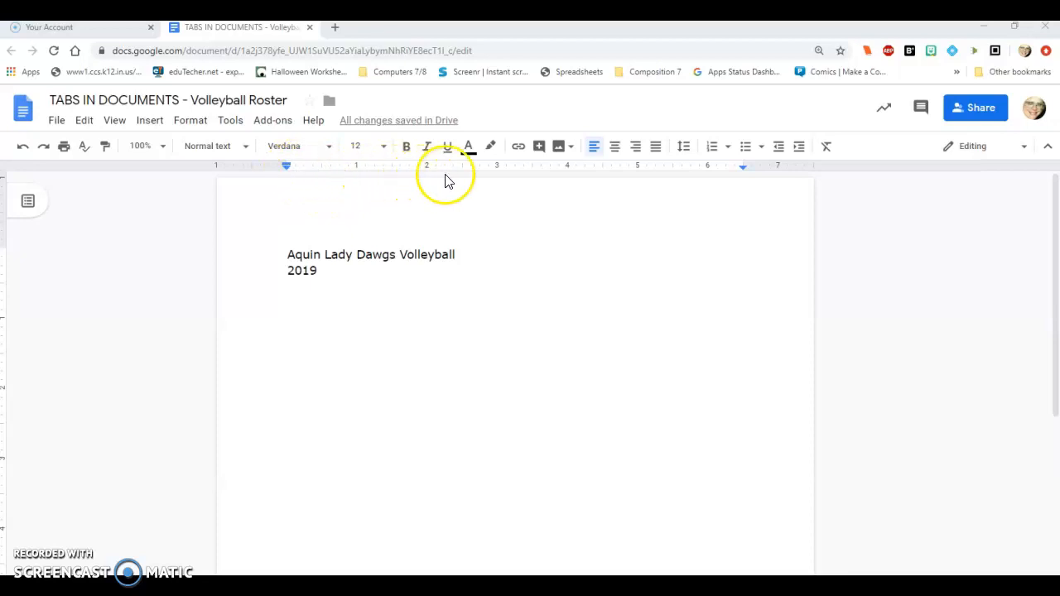
Step: Check that the ruler display is enabled for the document
{"action": "left_click", "coordinate": [122, 124]}
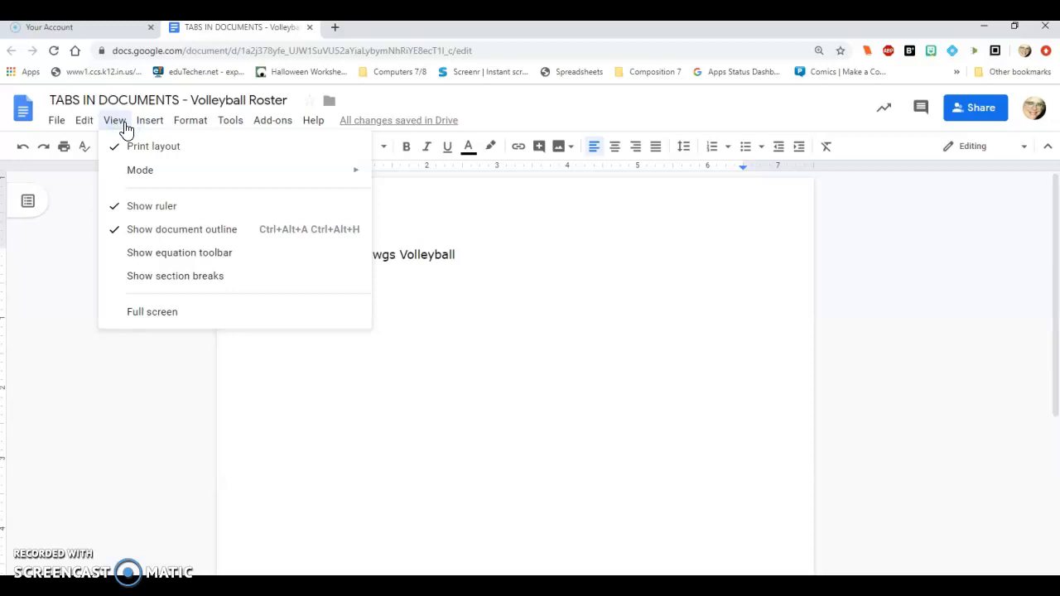
{"action": "left_click", "coordinate": [144, 213]}
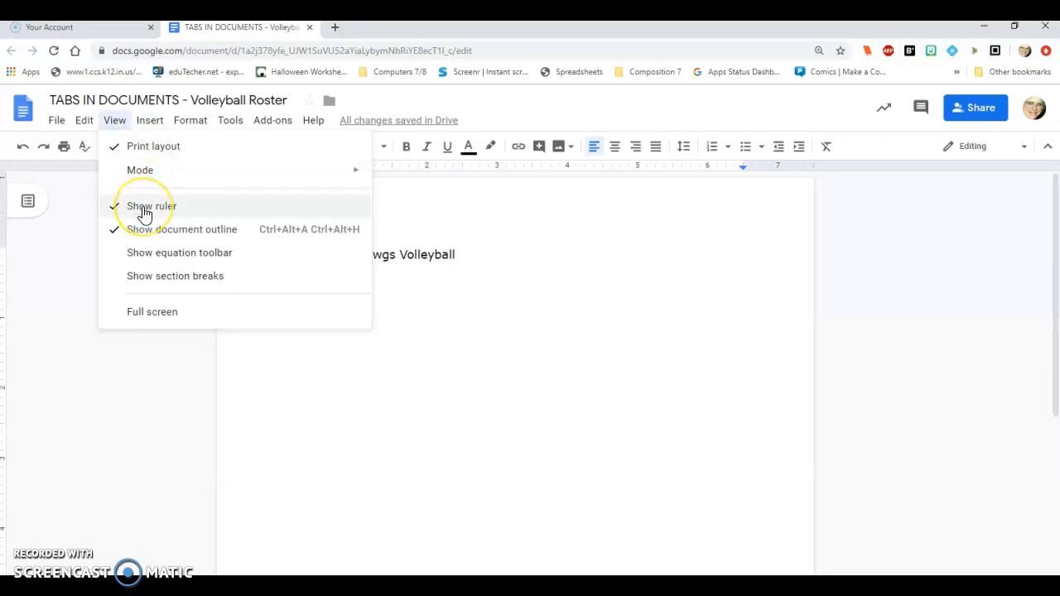
{"action": "left_click", "coordinate": [478, 233]}
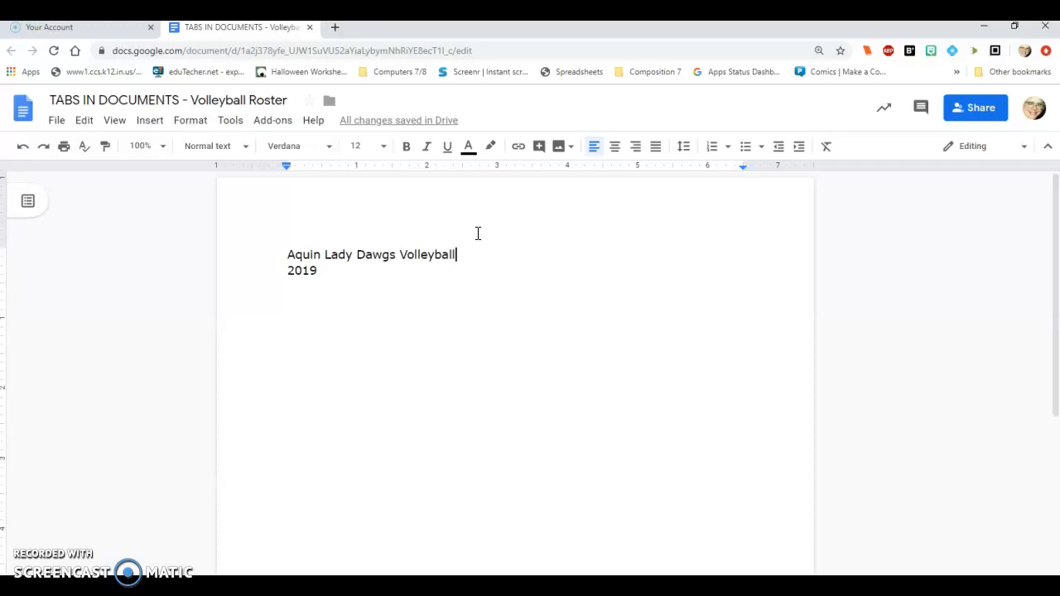
Step: Insert three line breaks after the 2019 line to start the roster below the heading
{"action": "left_click", "coordinate": [287, 255]}
{"action": "left_click", "coordinate": [319, 271]}
{"action": "key", "text": "Return"}
{"action": "key", "text": "Return"}
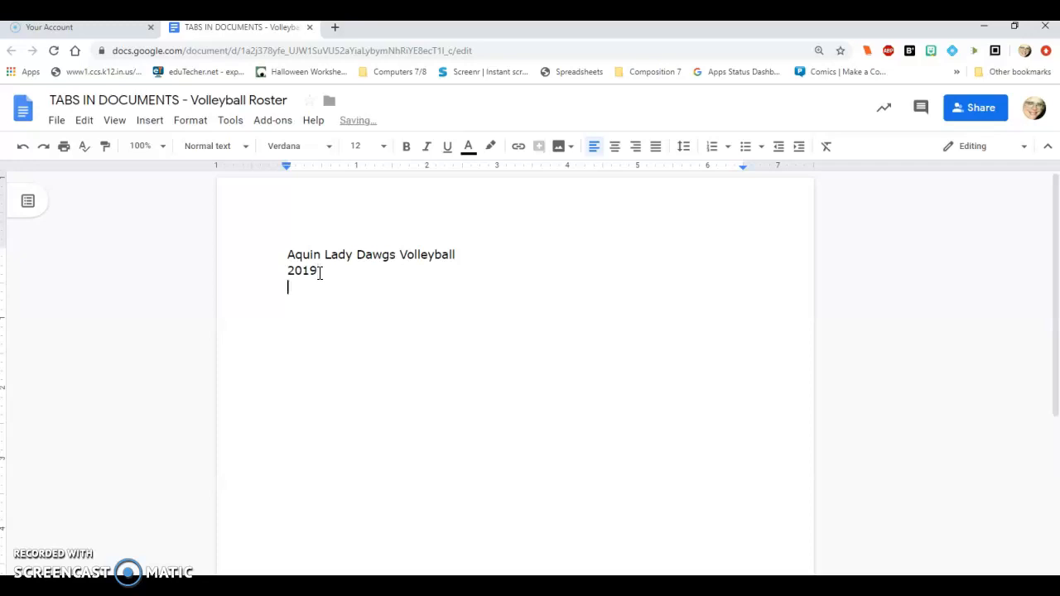
{"action": "key", "text": "Return"}
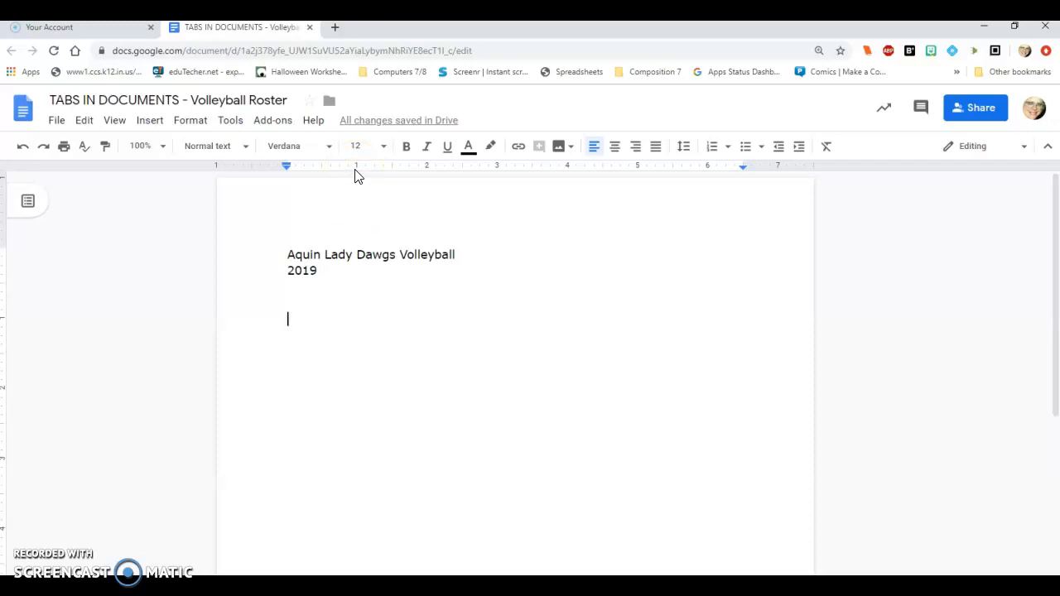
Step: Try two default tab indents on the empty roster line and remove them
{"action": "key", "text": "Tab"}
{"action": "key", "text": "Tab"}
{"action": "key", "text": "BackSpace"}
{"action": "key", "text": "BackSpace"}
Step: Add center tab-stops at the 1-inch and 5-inch ruler marks for the empty roster line
{"action": "left_click", "coordinate": [357, 169]}
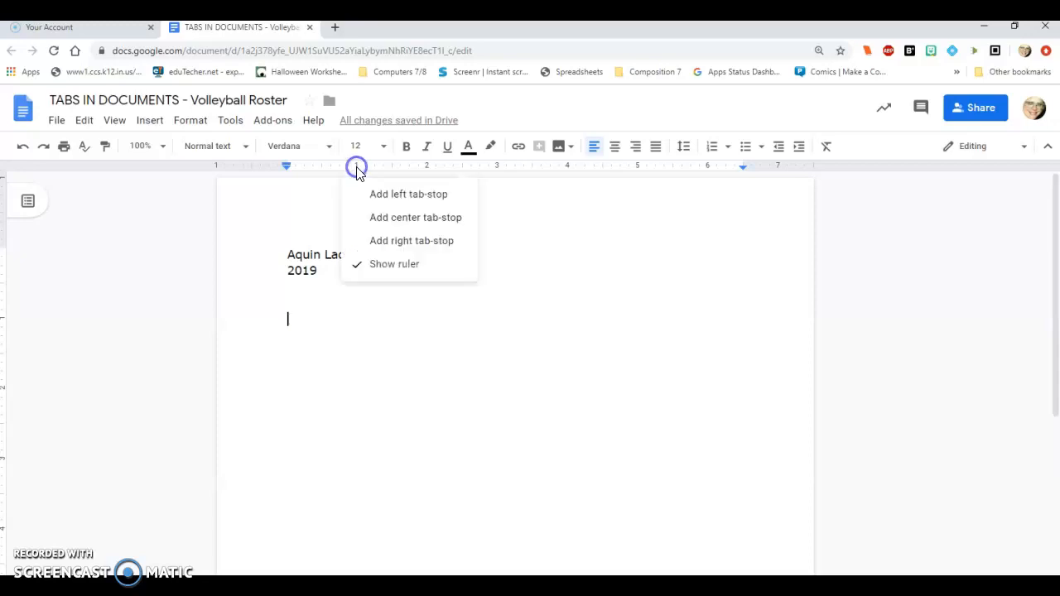
{"action": "left_click", "coordinate": [417, 219]}
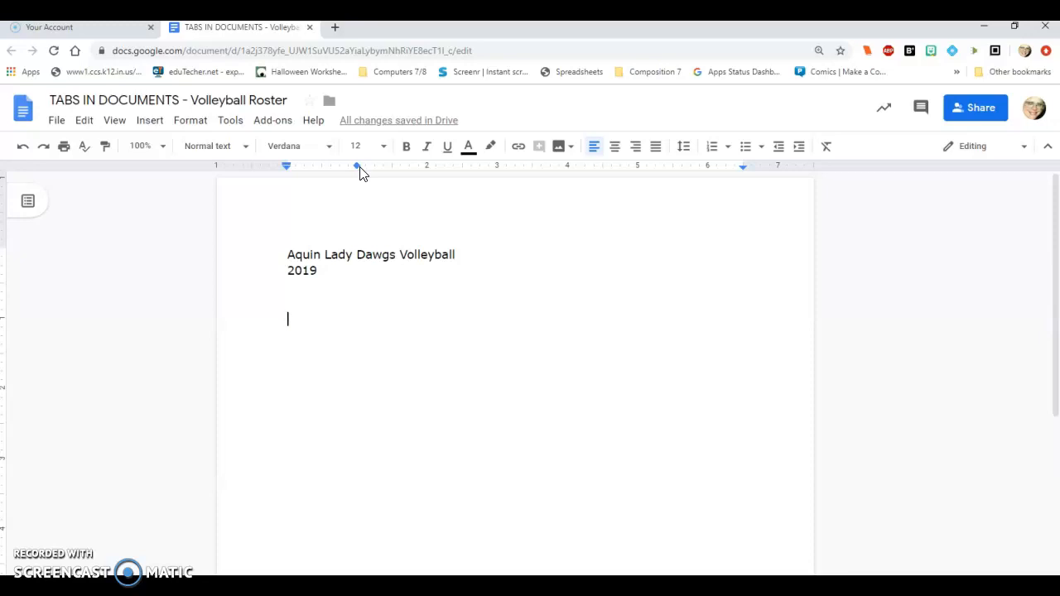
{"action": "left_click", "coordinate": [639, 166]}
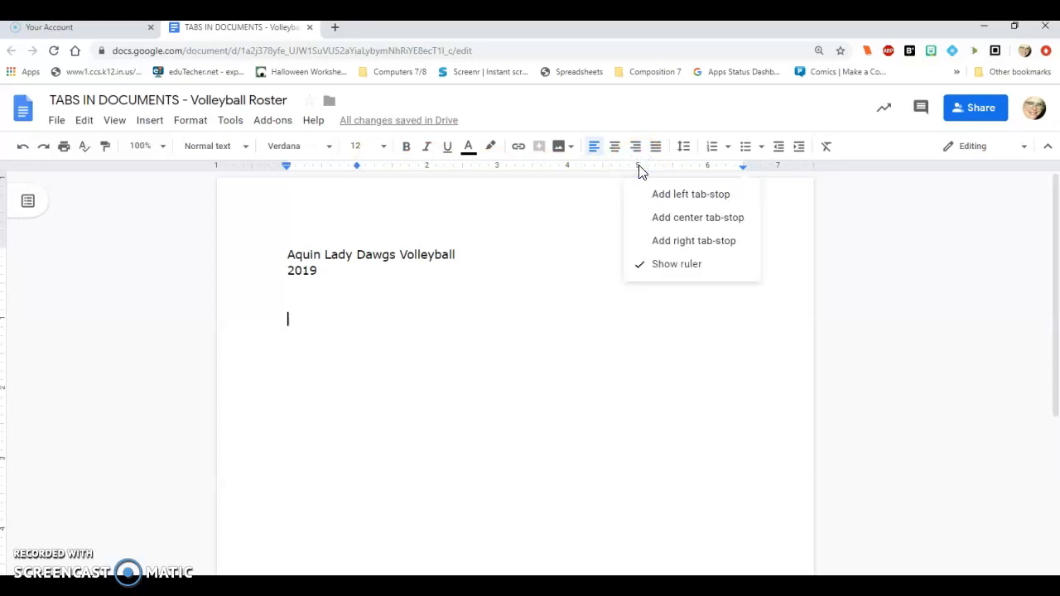
{"action": "left_click", "coordinate": [669, 218]}
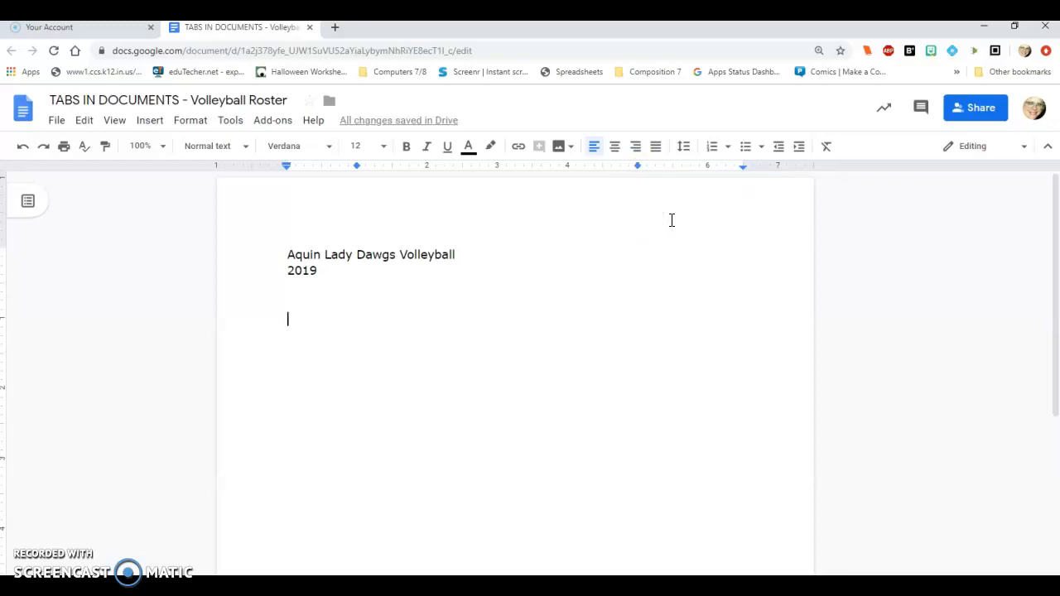
Step: Try a left tab-stop at 2 inches on the ruler and remove it again
{"action": "left_click", "coordinate": [428, 166]}
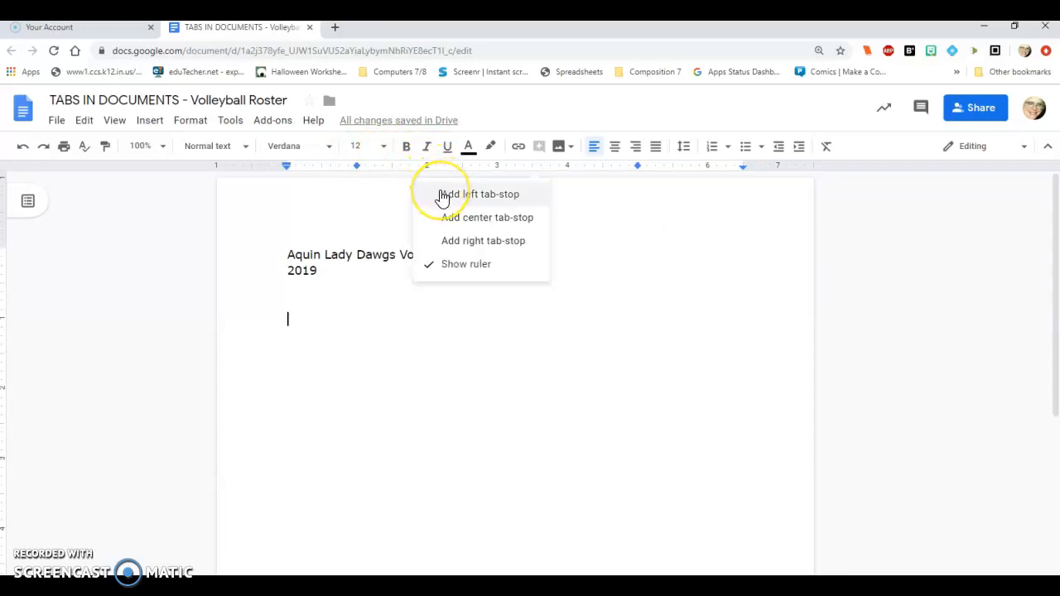
{"action": "left_click", "coordinate": [441, 193]}
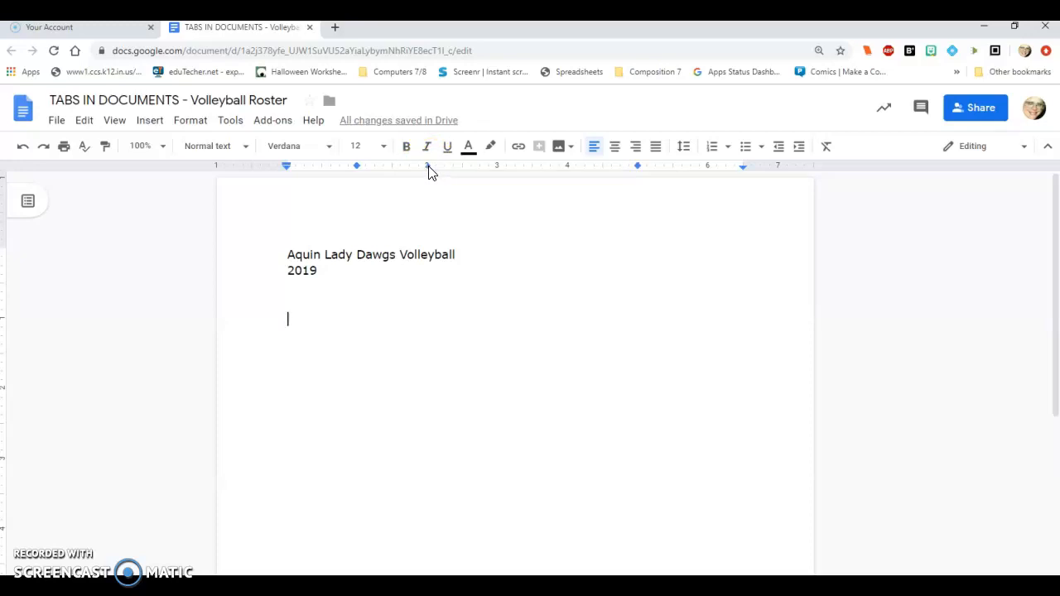
{"action": "left_click", "coordinate": [428, 168]}
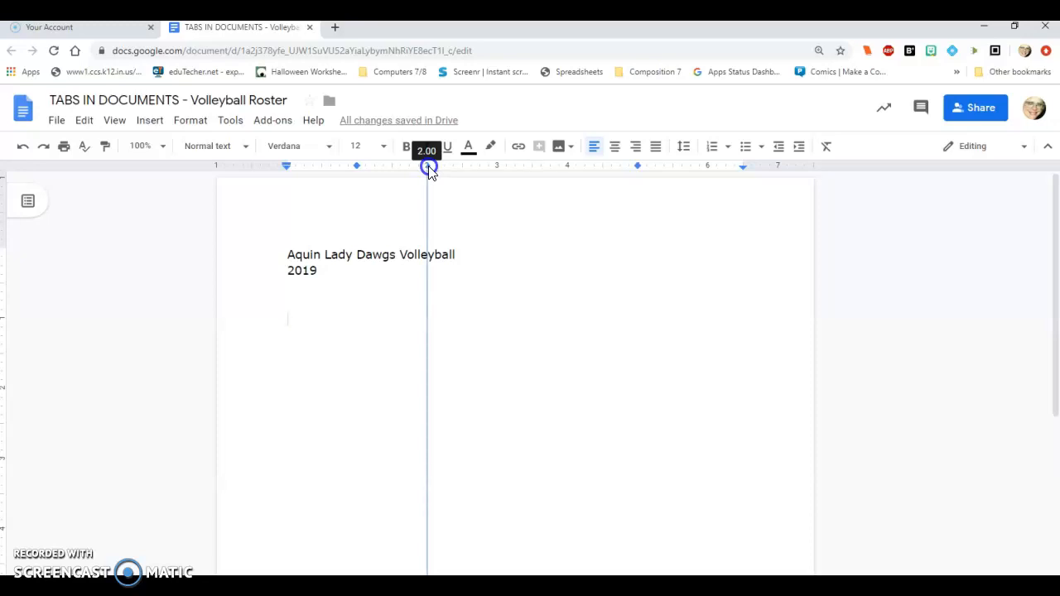
{"action": "left_click_drag", "start_coordinate": [428, 168], "coordinate": [426, 211]}
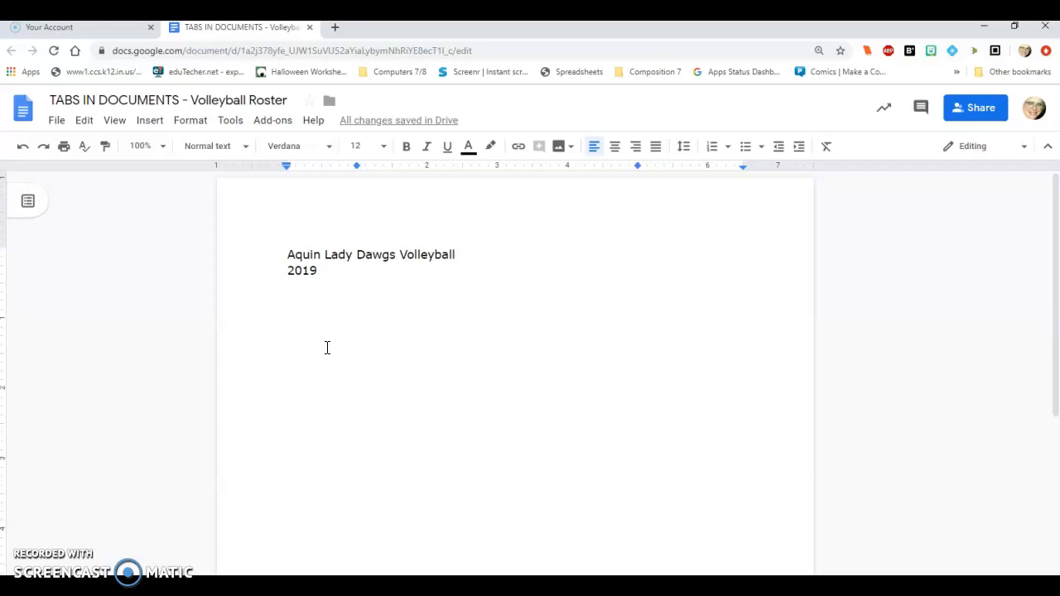
Step: Enter the column headings PLAYER and YEAR at the two center tab-stops, followed by a blank line
{"action": "key", "text": "Tab"}
{"action": "type", "text": "PLAYER"}
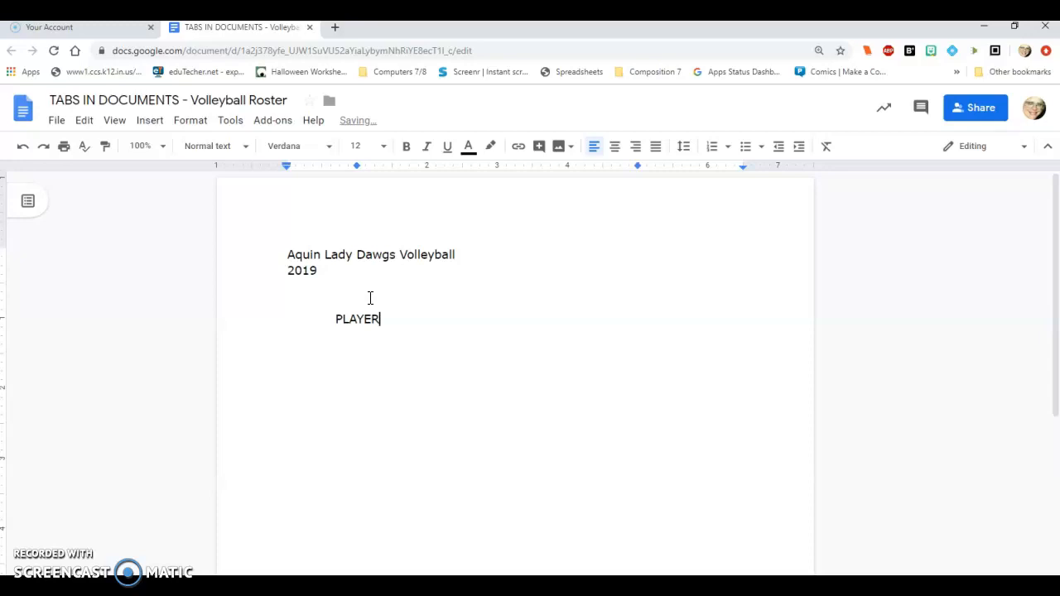
{"action": "left_click", "coordinate": [539, 268]}
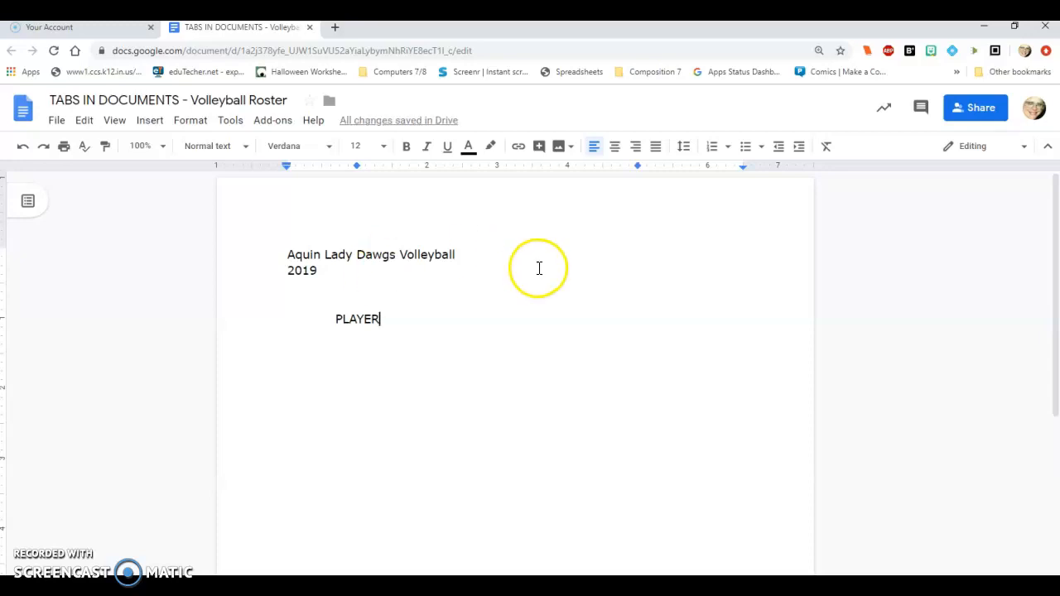
{"action": "key", "text": "Tab"}
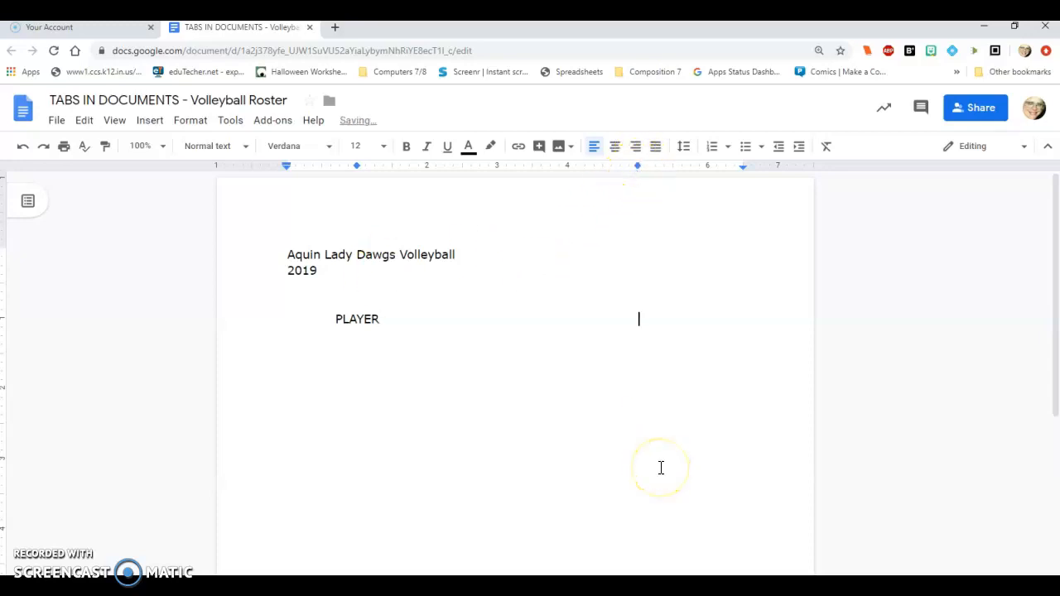
{"action": "type", "text": "YEAR"}
{"action": "key", "text": "Return"}
{"action": "key", "text": "Return"}
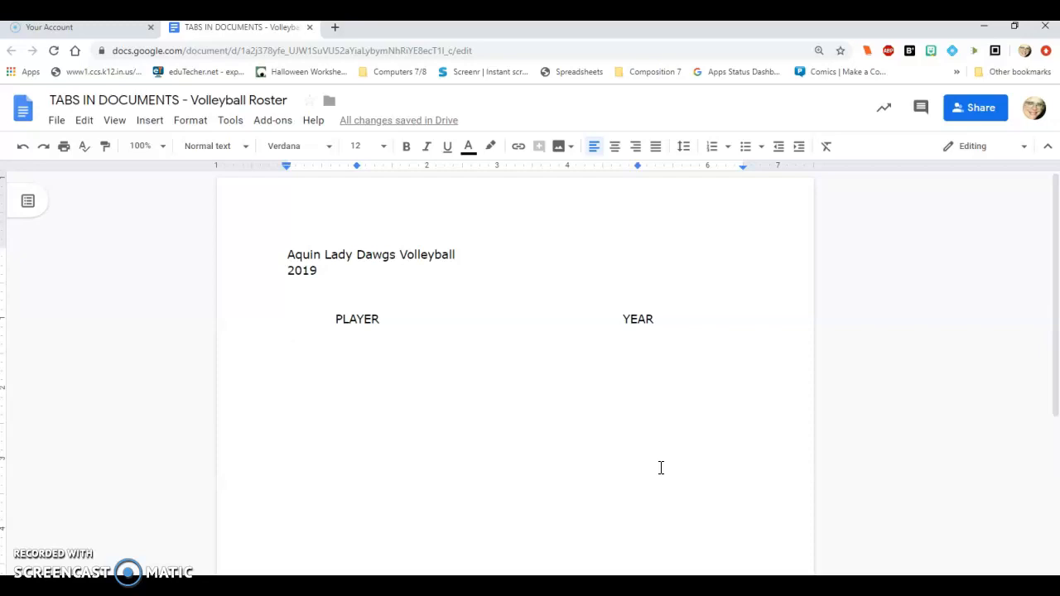
Step: Enter the first player's name, last name first, under PLAYER and Sr. under YEAR
{"action": "key", "text": "Tab"}
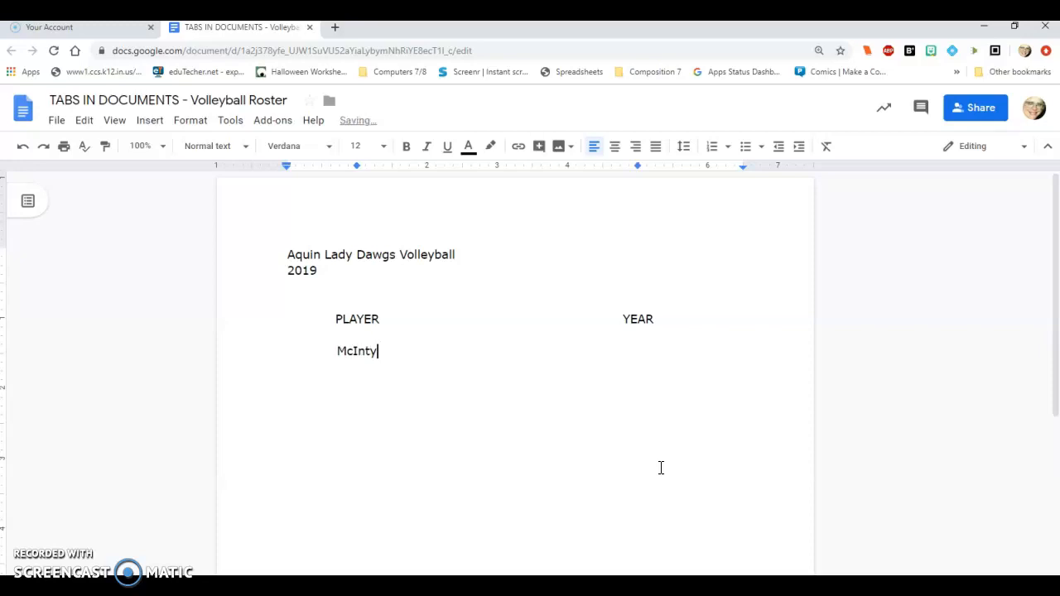
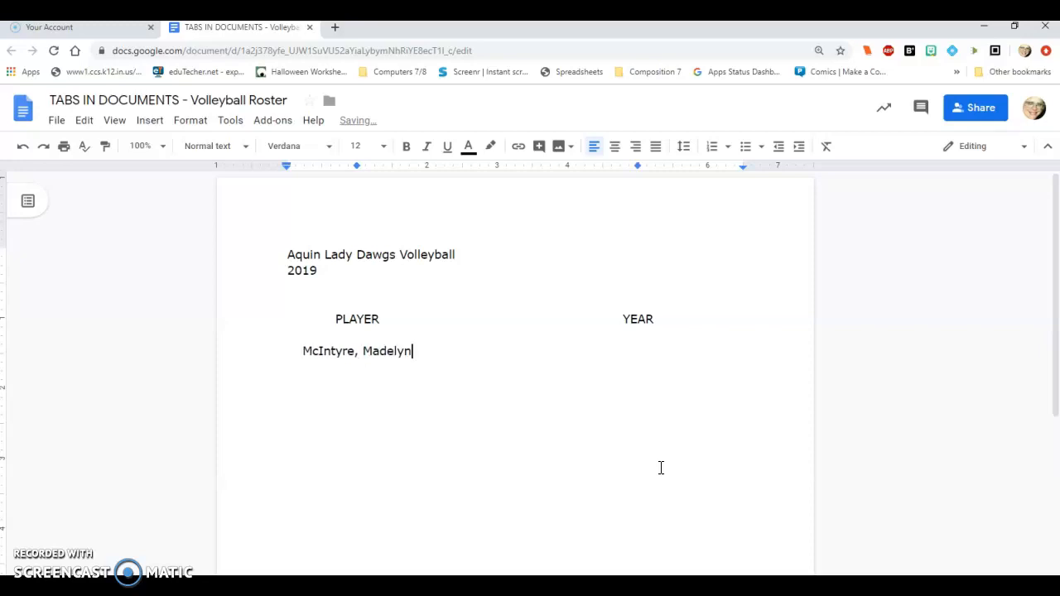
{"action": "key", "text": "Tab"}
{"action": "type", "text": "Sr."}
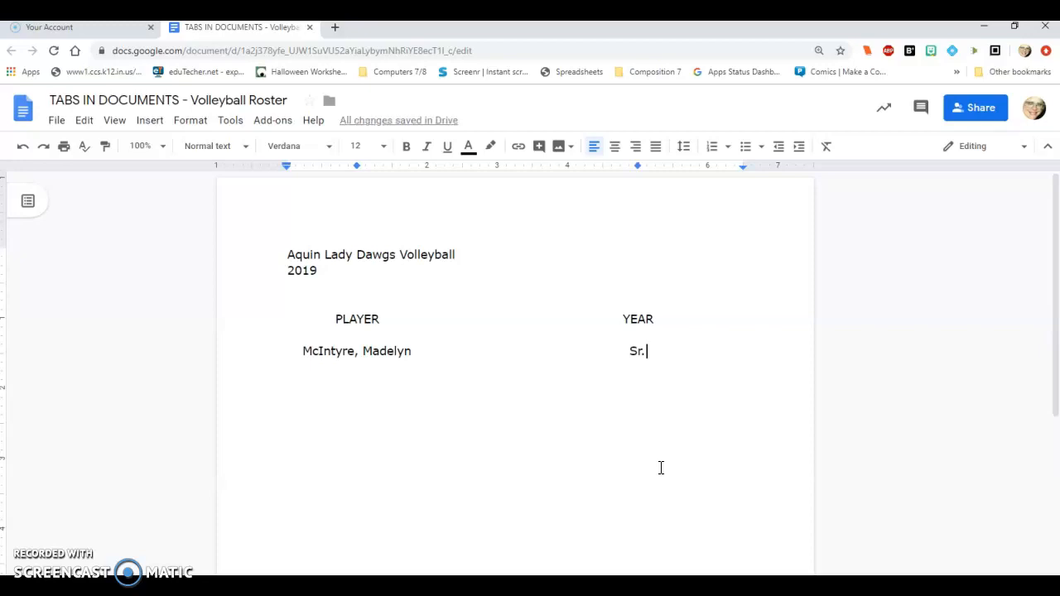
Step: Add a second roster row with the next player's name and the year Sr. at the tab-stops
{"action": "key", "text": "Return"}
{"action": "key", "text": "Tab"}
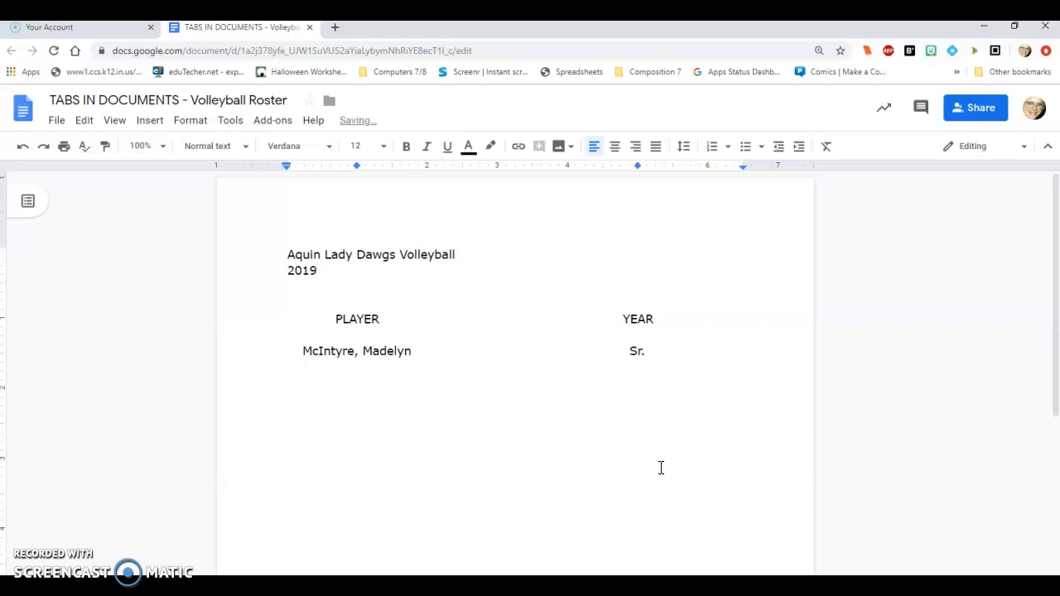
{"action": "key", "text": "Tab"}
Step: Add a third roster row with the player's name and the year Sr. at the tab-stops
{"action": "key", "text": "Return"}
{"action": "key", "text": "Tab"}
{"action": "key", "text": "Tab"}
{"action": "type", "text": "Sr."}
{"action": "key", "text": "Return"}
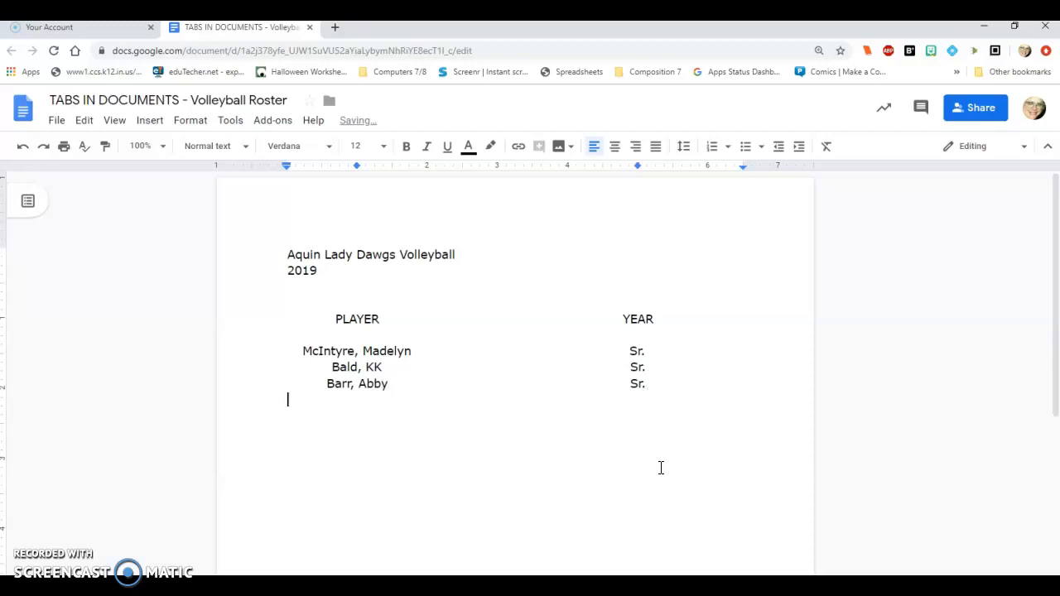
{"action": "type", "text": "Gastel,"}
{"action": "key", "text": "BackSpace"}
{"action": "key", "text": "BackSpace"}
{"action": "key", "text": "BackSpace"}
{"action": "key", "text": "BackSpace"}
{"action": "key", "text": "BackSpace"}
{"action": "key", "text": "BackSpace"}
{"action": "key", "text": "BackSpace"}
{"action": "key", "text": "BackSpace"}
Step: Fill in the fourth roster row with the player's name and the year Sr., aligned to the tab-stops
{"action": "key", "text": "Tab"}
{"action": "key", "text": "Tab"}
{"action": "type", "text": "Sr."}
{"action": "key", "text": "Return"}
Step: Fill in the fifth roster row with the player's name and the year Sr., aligned to the tab-stops
{"action": "key", "text": "Tab"}
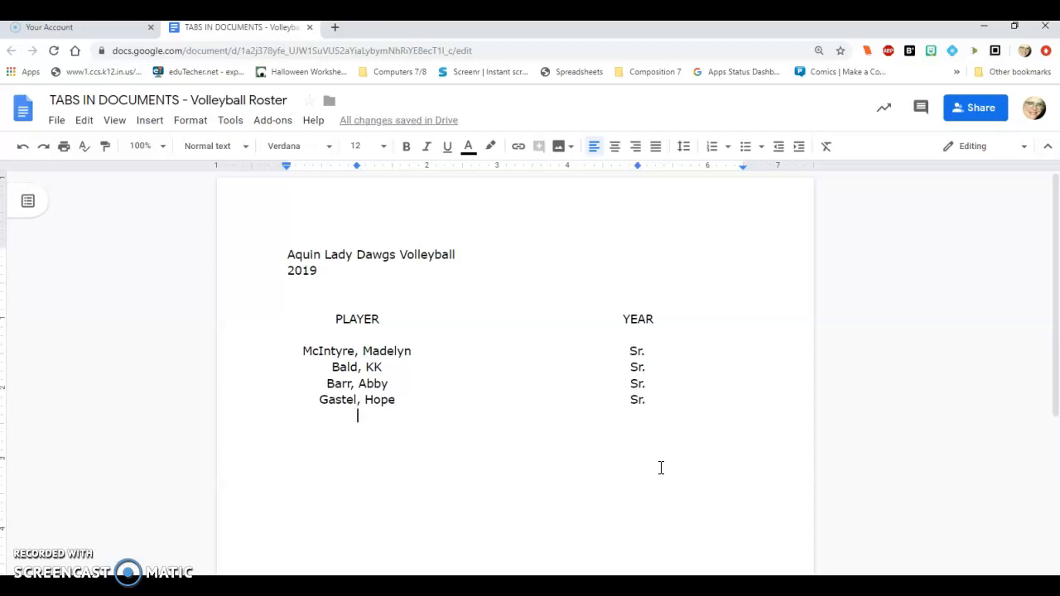
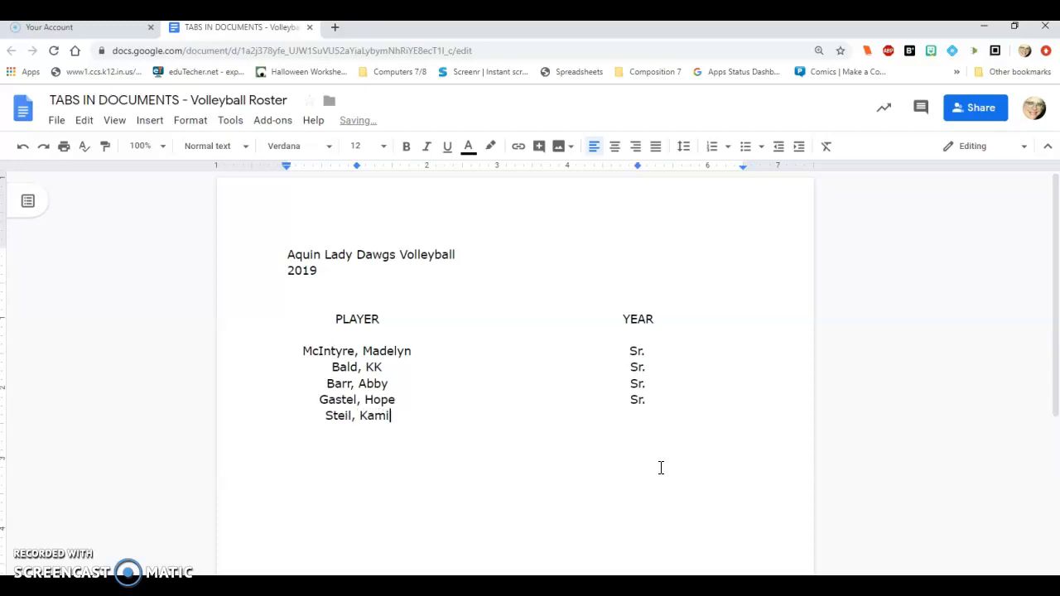
{"action": "key", "text": "Tab"}
{"action": "type", "text": "Sr."}
{"action": "key", "text": "Return"}
Step: Fill in the sixth roster row with the player's name and the year Sr., aligned to the tab-stops
{"action": "key", "text": "Tab"}
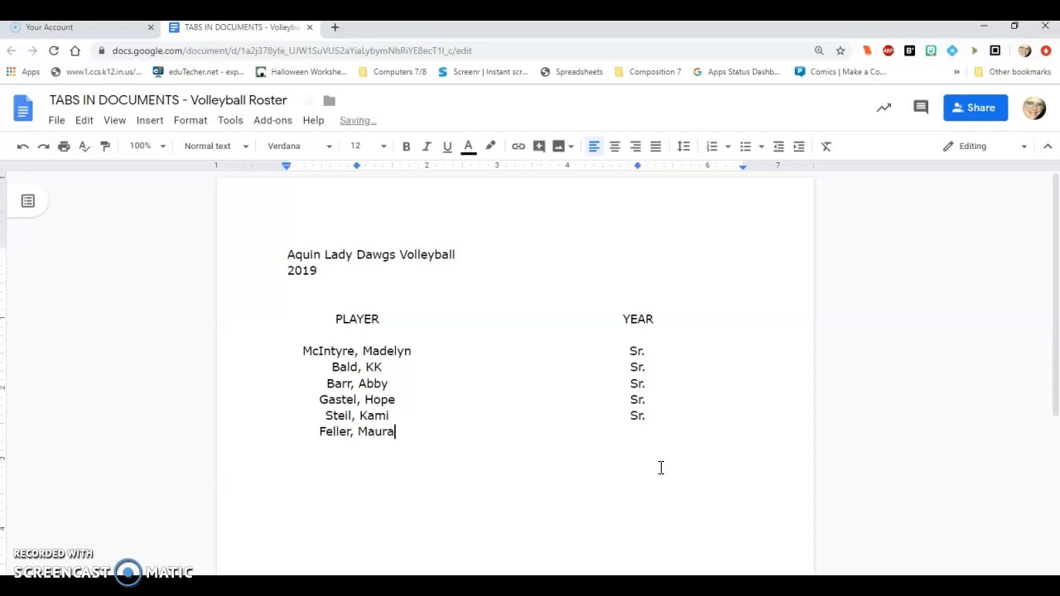
{"action": "key", "text": "Tab"}
{"action": "type", "text": "Sr."}
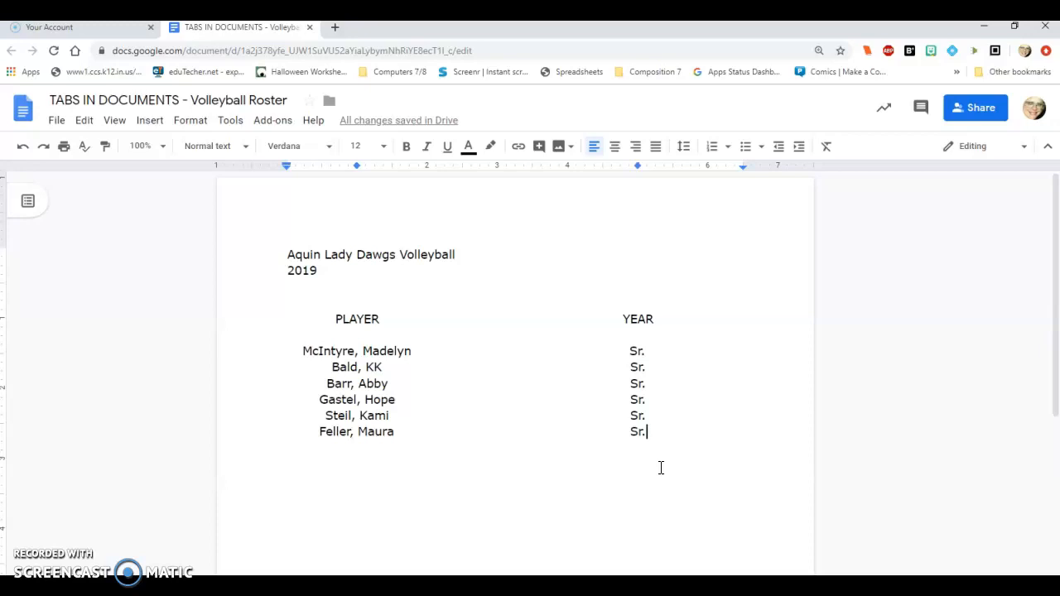
Step: Center-align the two heading lines, Aquin Lady Dawgs Volleyball and 2019
{"action": "left_click", "coordinate": [621, 445]}
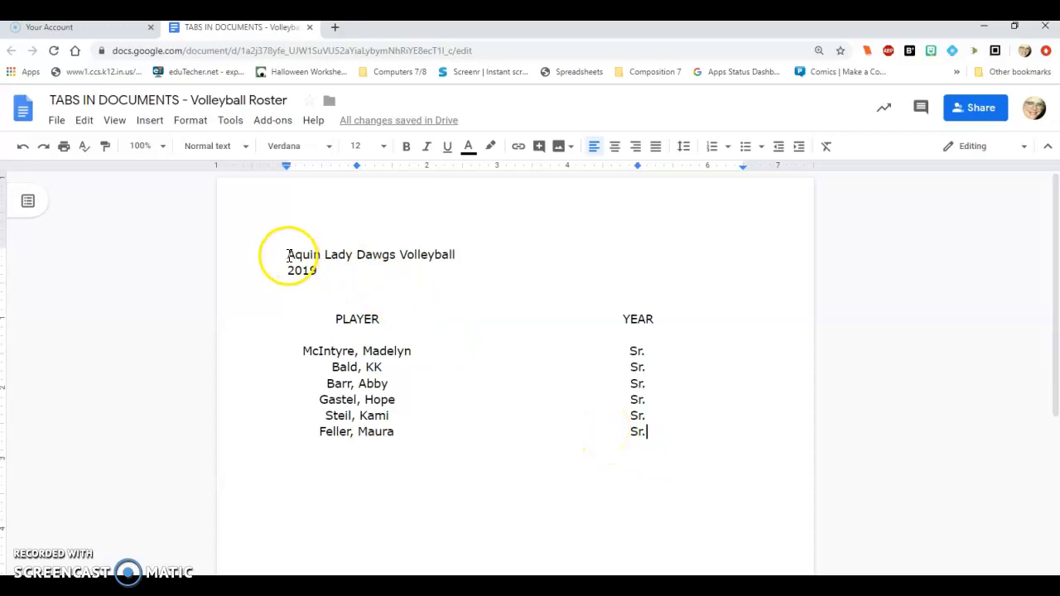
{"action": "left_click_drag", "start_coordinate": [287, 257], "coordinate": [461, 273]}
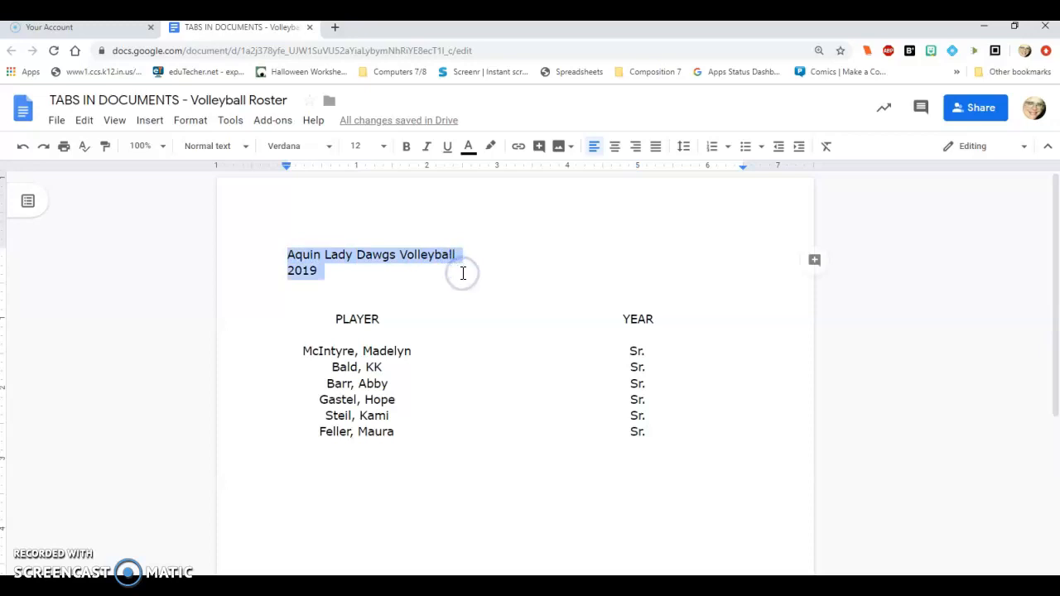
{"action": "left_click", "coordinate": [617, 149]}
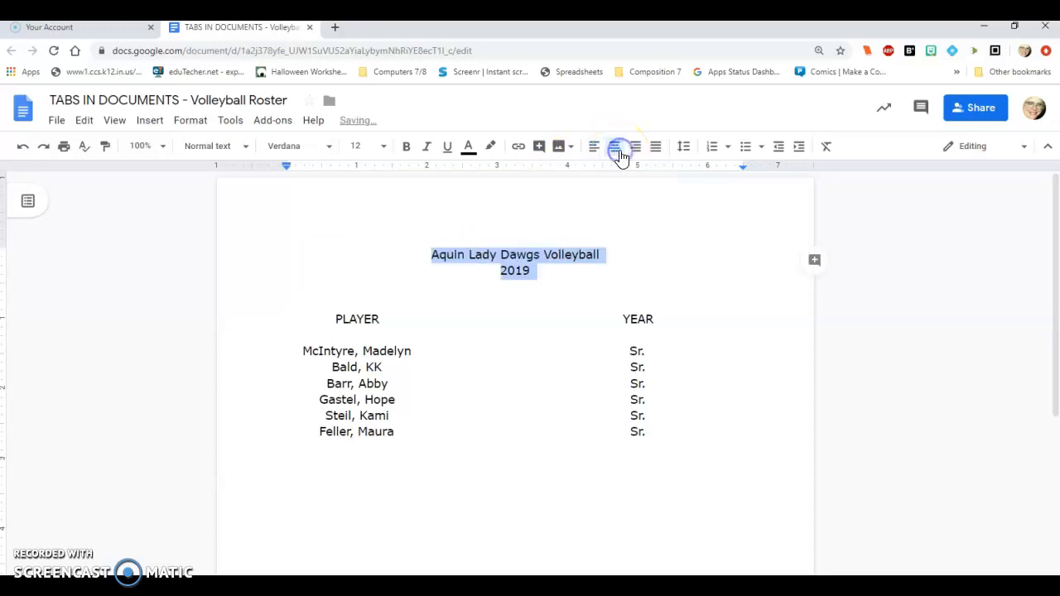
Step: Format the title line Aquin Lady Dawgs Volleyball in the Acme font at size 24
{"action": "left_click", "coordinate": [466, 262]}
{"action": "left_click_drag", "start_coordinate": [431, 256], "coordinate": [603, 258]}
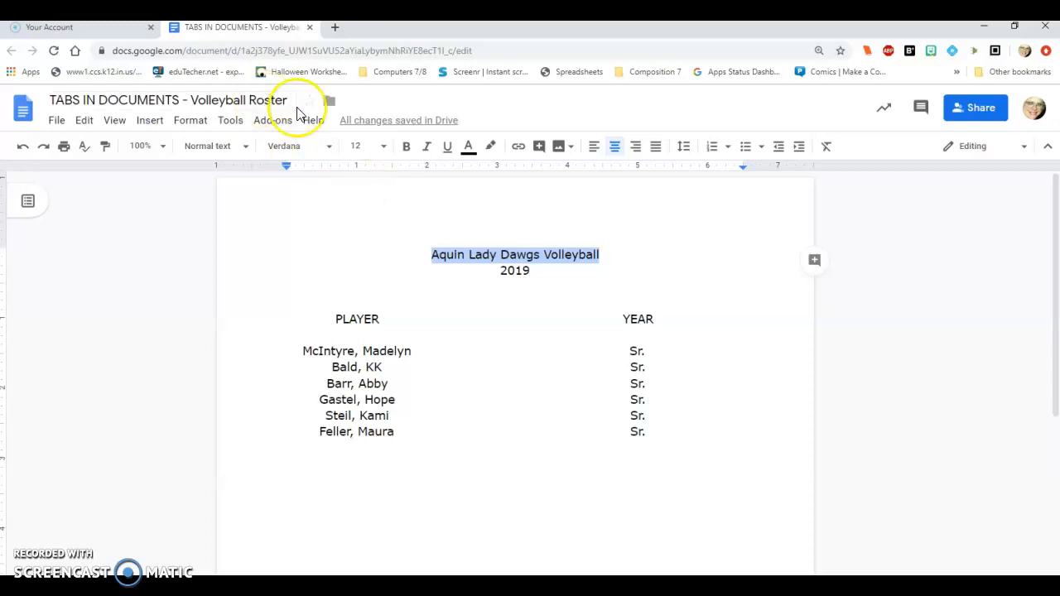
{"action": "left_click", "coordinate": [329, 149]}
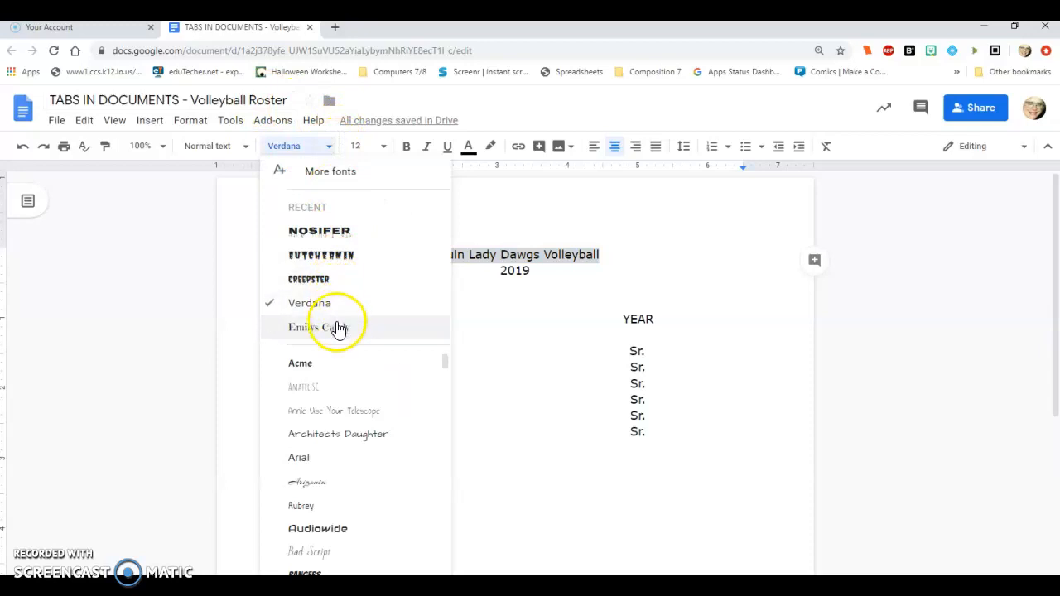
{"action": "left_click", "coordinate": [312, 362]}
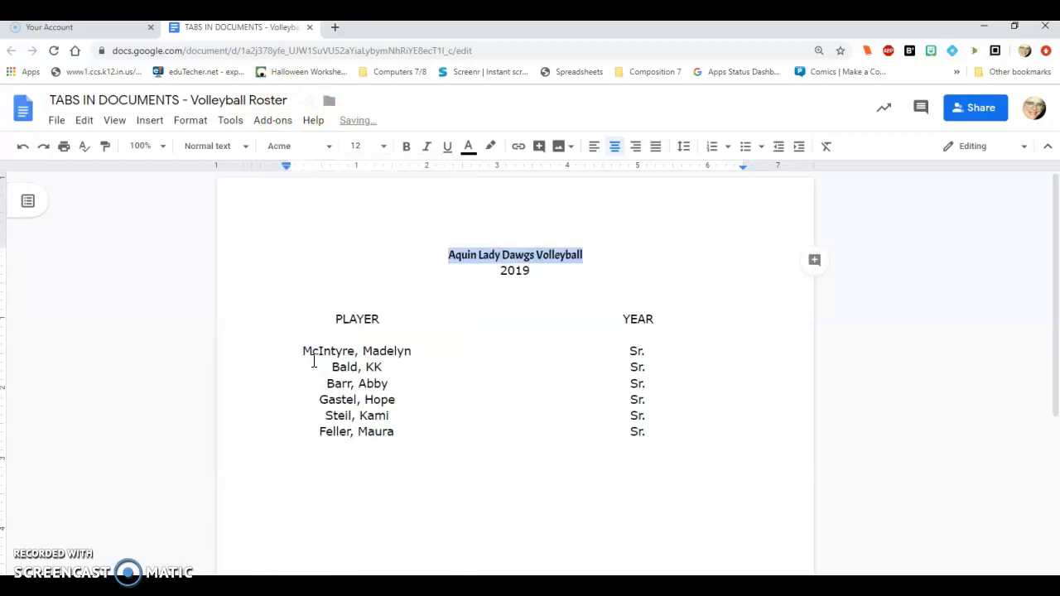
{"action": "left_click", "coordinate": [383, 147]}
{"action": "left_click", "coordinate": [361, 335]}
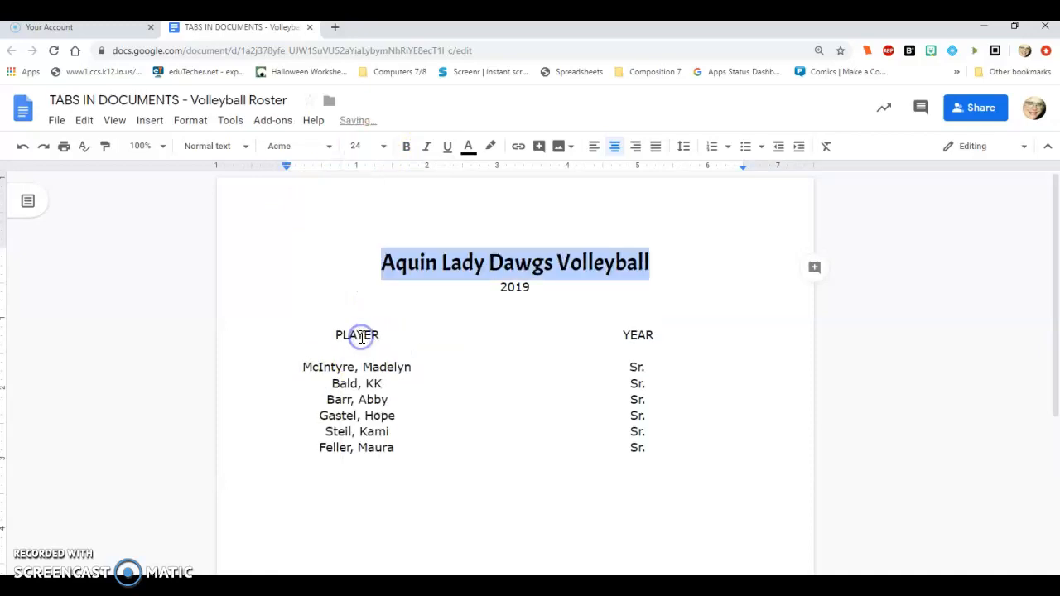
Step: Make the title line Aquin Lady Dawgs Volleyball bold, and format the 2019 line in bold Acme at size 18
{"action": "left_click", "coordinate": [406, 151]}
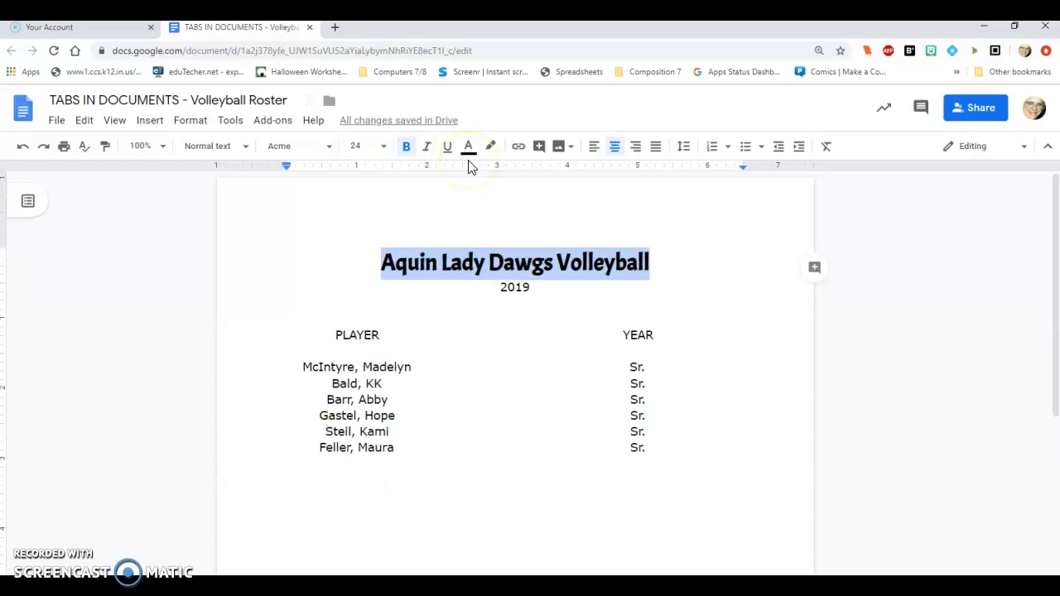
{"action": "left_click", "coordinate": [500, 290]}
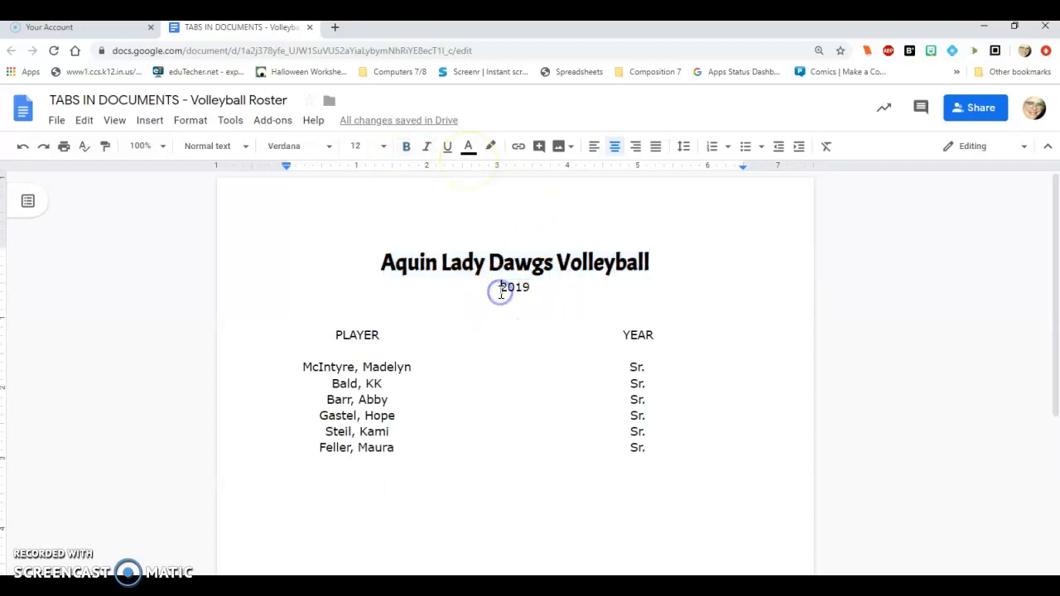
{"action": "left_click_drag", "start_coordinate": [500, 292], "coordinate": [530, 294]}
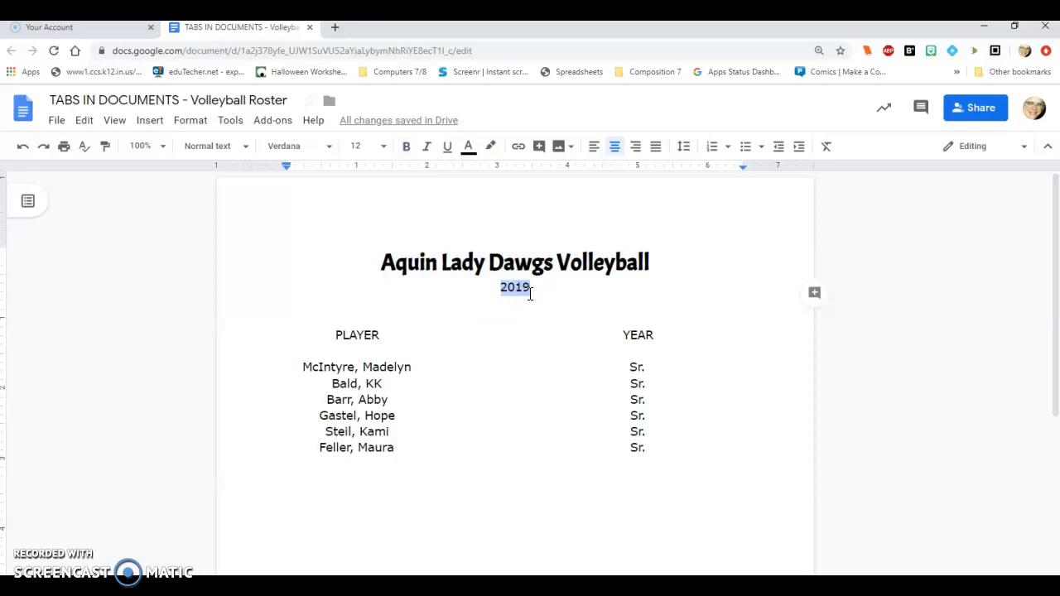
{"action": "left_click", "coordinate": [328, 147]}
{"action": "left_click", "coordinate": [314, 236]}
{"action": "left_click", "coordinate": [406, 149]}
{"action": "left_click", "coordinate": [358, 310]}
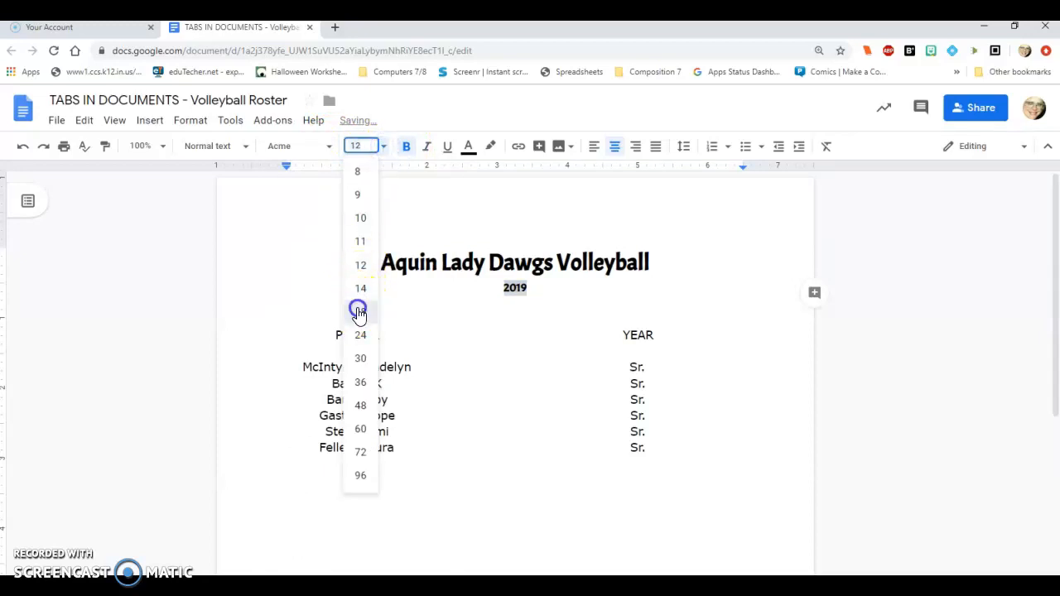
{"action": "left_click", "coordinate": [608, 312]}
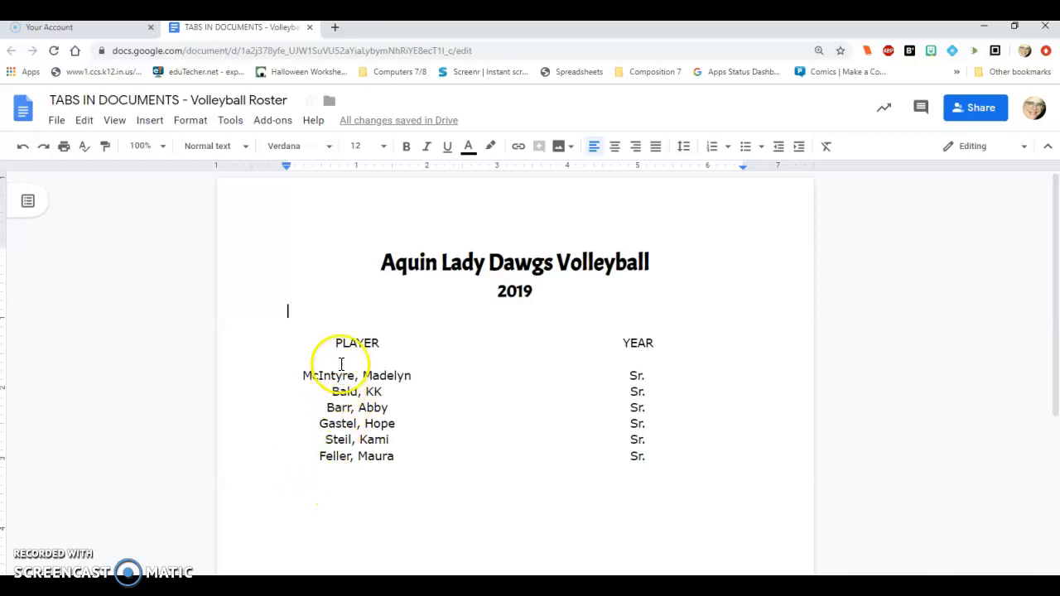
Step: Make the column headings PLAYER and YEAR bold and underlined
{"action": "left_click_drag", "start_coordinate": [337, 346], "coordinate": [382, 343]}
{"action": "left_click", "coordinate": [406, 146]}
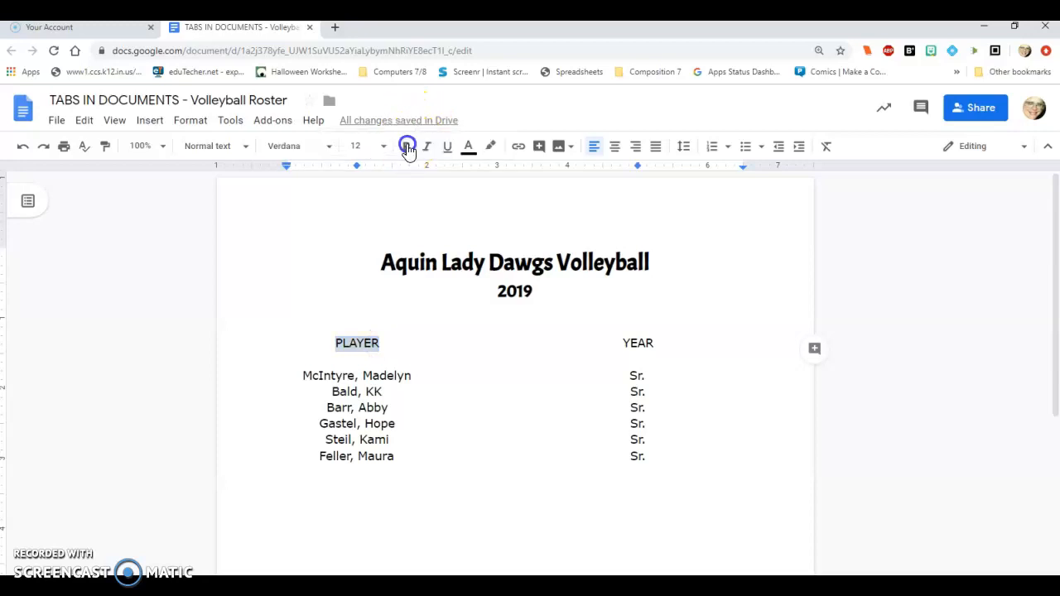
{"action": "left_click", "coordinate": [448, 147]}
{"action": "left_click_drag", "start_coordinate": [617, 342], "coordinate": [654, 342]}
{"action": "left_click", "coordinate": [406, 147]}
{"action": "left_click", "coordinate": [447, 147]}
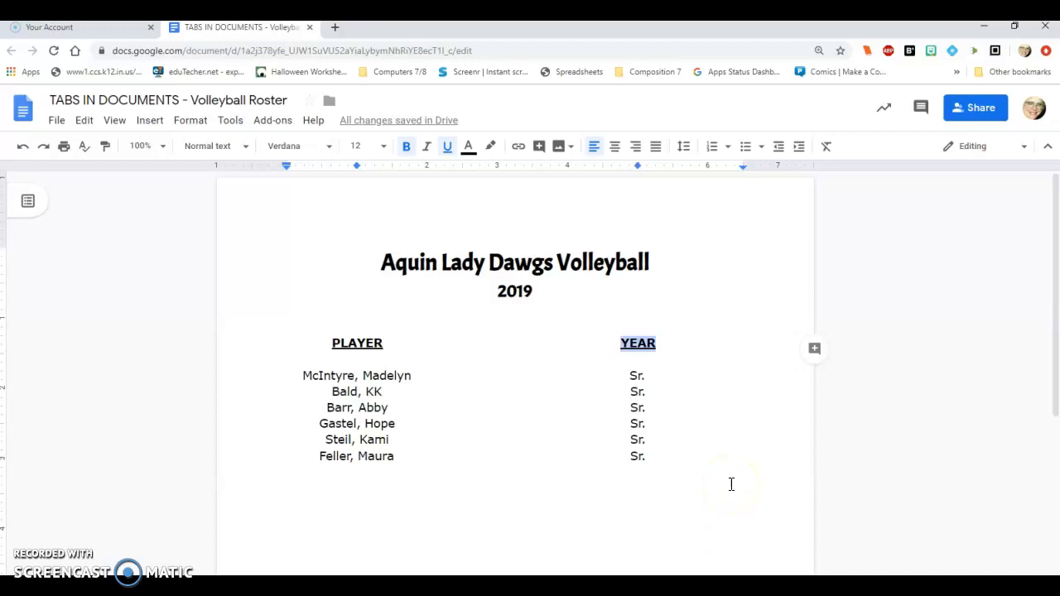
{"action": "left_click", "coordinate": [301, 379]}
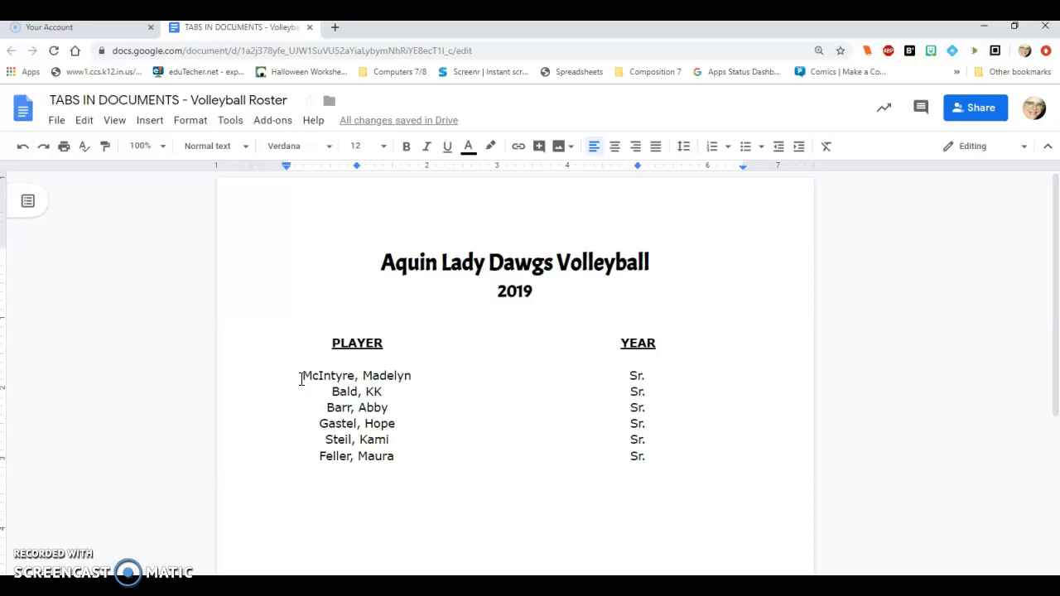
{"action": "left_click", "coordinate": [302, 379]}
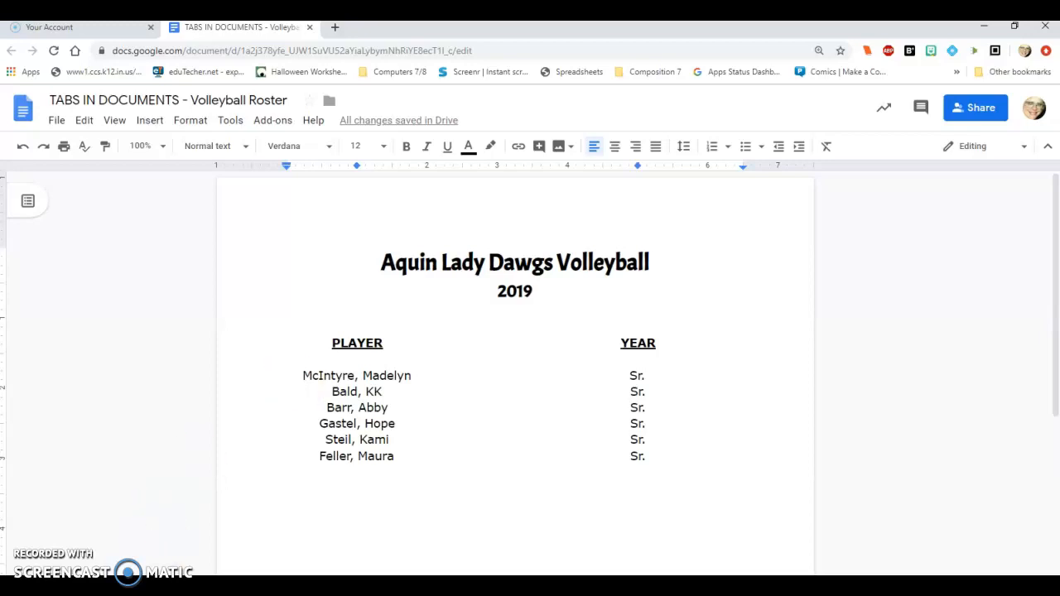